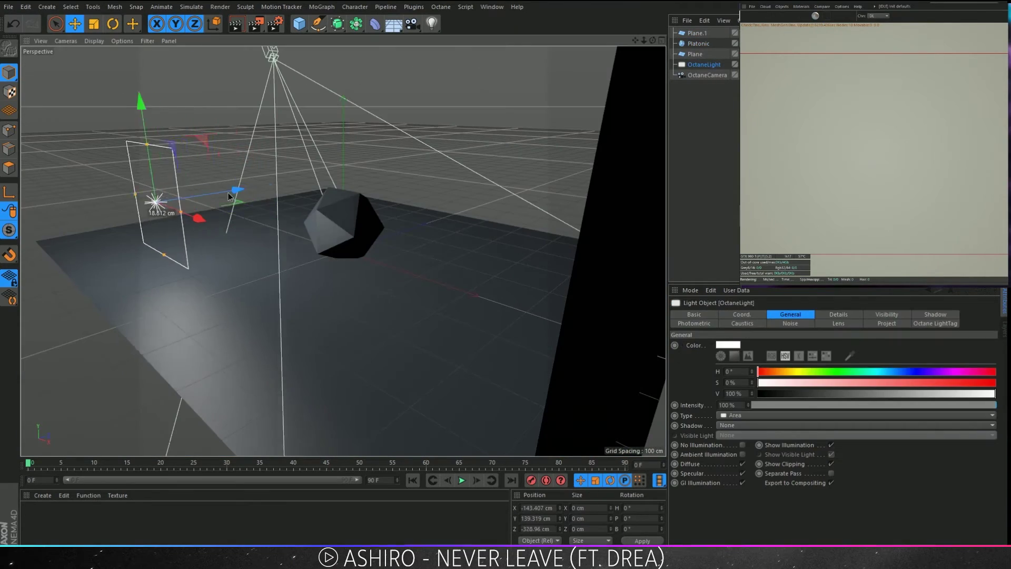
- Reposition the OctaneLight above the platonic, shifting it right and tilting it toward the solid
{"action": "left_click_drag", "start_coordinate": [230, 197], "coordinate": [254, 192]}
{"action": "left_click_drag", "start_coordinate": [725, 405], "coordinate": [785, 352]}
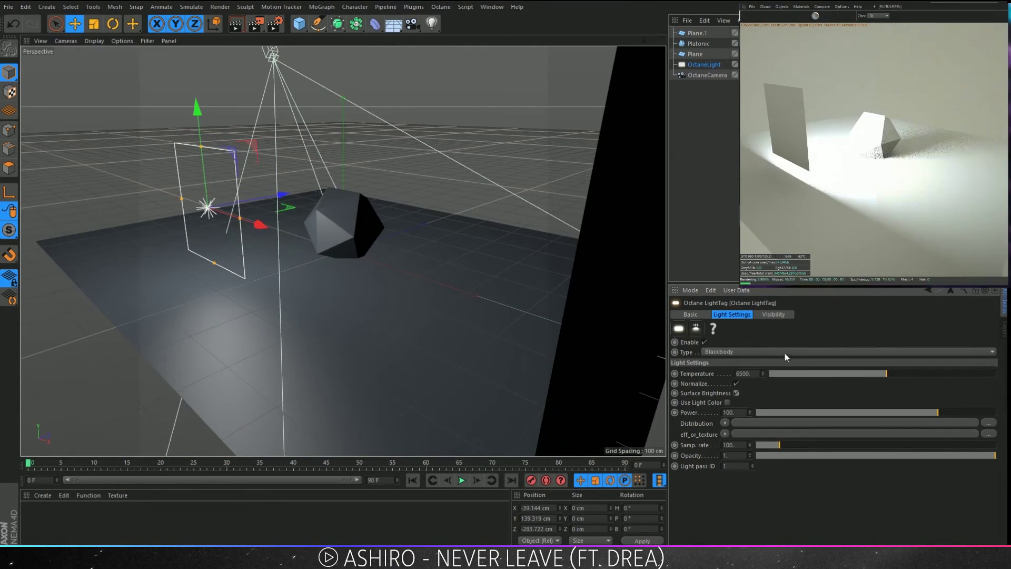
{"action": "key", "text": "r"}
{"action": "left_click_drag", "start_coordinate": [169, 157], "coordinate": [183, 154]}
{"action": "key", "text": "e"}
{"action": "mouse_move", "coordinate": [208, 206]}
{"action": "left_mouse_down"}
{"action": "mouse_move", "coordinate": [171, 198]}
{"action": "mouse_move", "coordinate": [226, 224]}
{"action": "mouse_move", "coordinate": [311, 94]}
{"action": "left_mouse_up"}
- Copy the light beside the first and lower the copy's Power in its Octane tag
{"action": "key", "text": "r"}
{"action": "left_click", "coordinate": [735, 33]}
{"action": "left_click_drag", "start_coordinate": [779, 412], "coordinate": [809, 414]}
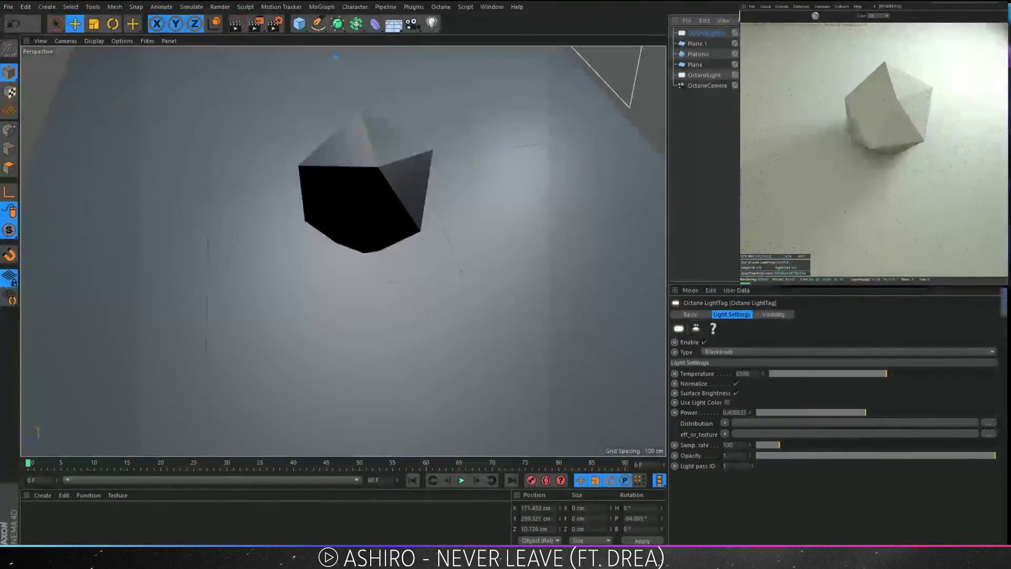
- Create a new Octane material and open it for editing
{"action": "left_click", "coordinate": [43, 495]}
{"action": "left_click", "coordinate": [90, 363]}
{"action": "double_click", "coordinate": [32, 513]}
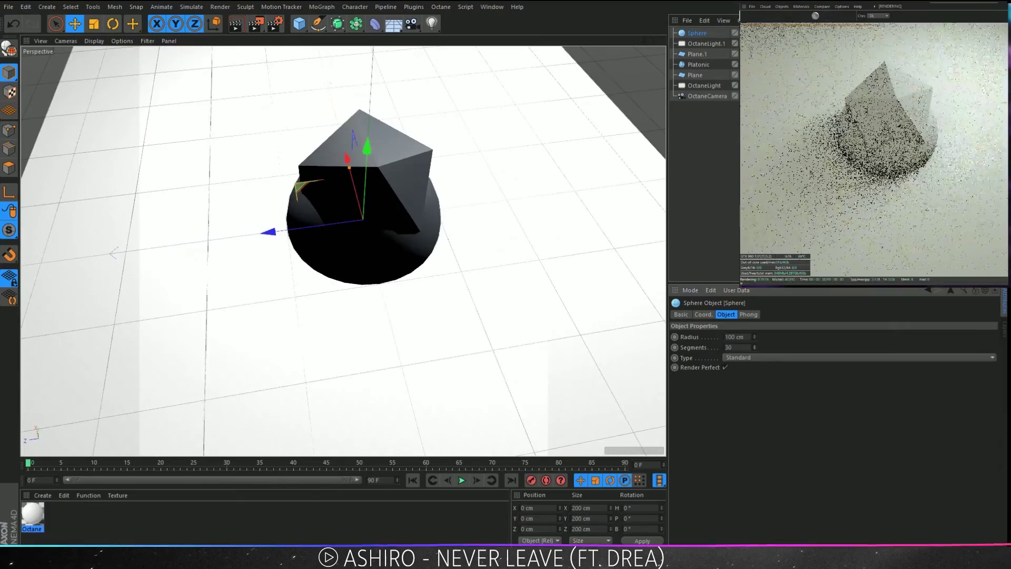
- Try a Wind deformer on the sphere, then remove the twist experiment
{"action": "left_click", "coordinate": [375, 23]}
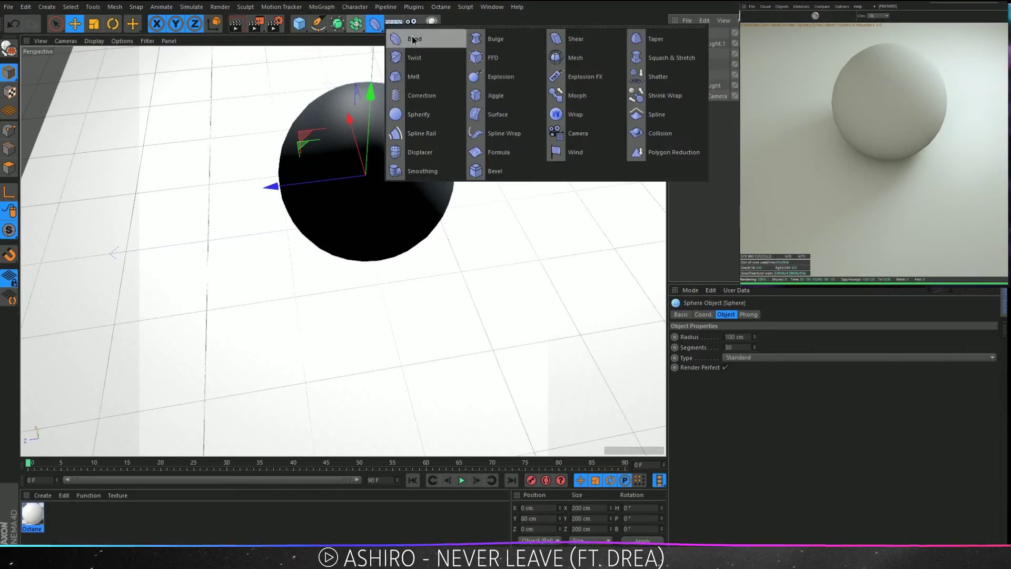
{"action": "left_click", "coordinate": [490, 90]}
{"action": "left_click_drag", "start_coordinate": [745, 347], "coordinate": [744, 353]}
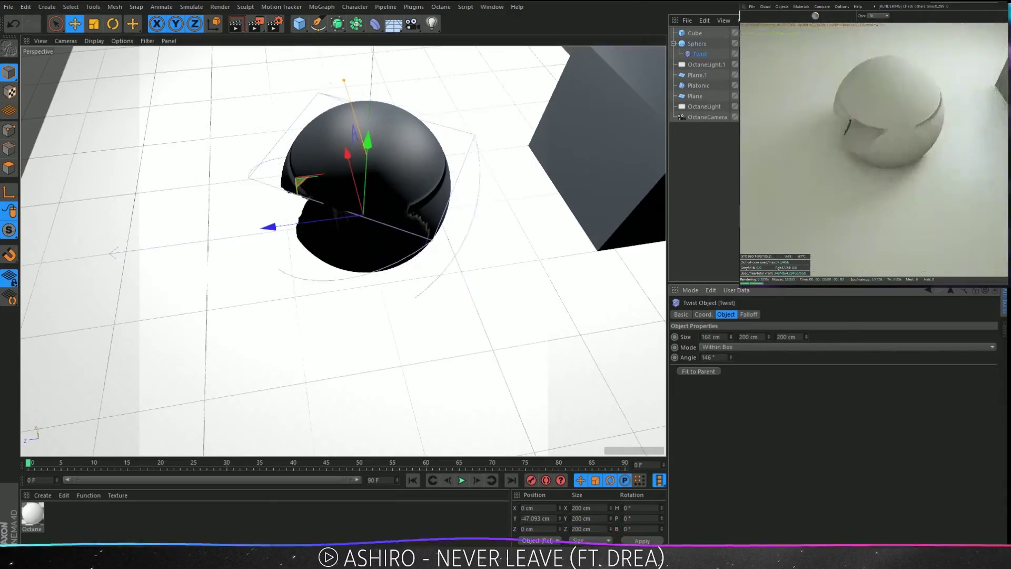
{"action": "key", "text": "Delete"}
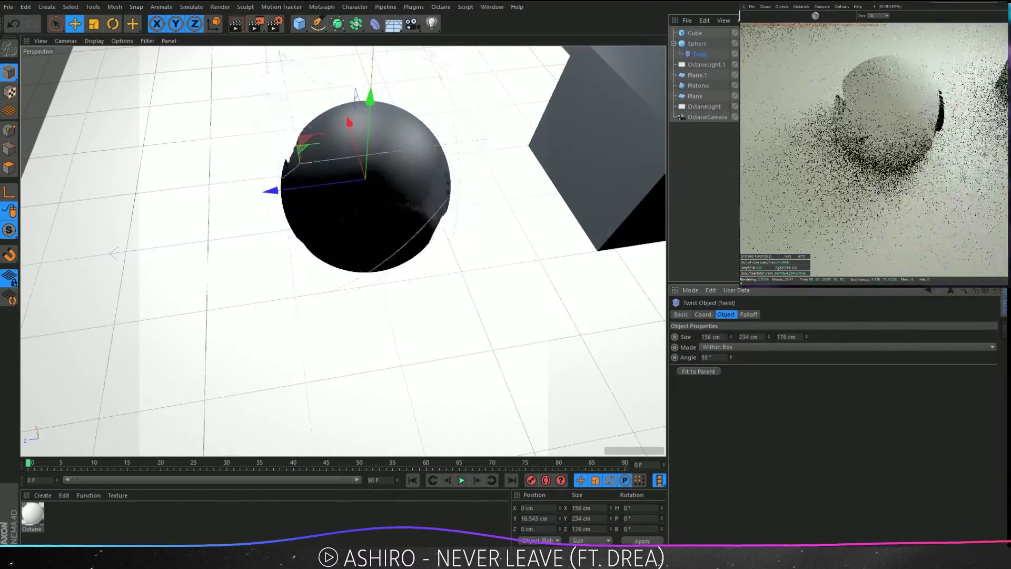
- Try a Step effector and a Fracture object on the sphere, undo both, then add a Bevel deformer
{"action": "left_click", "coordinate": [321, 6]}
{"action": "left_click", "coordinate": [406, 143]}
{"action": "left_click", "coordinate": [322, 6]}
{"action": "left_click", "coordinate": [337, 42], "text": "alt"}
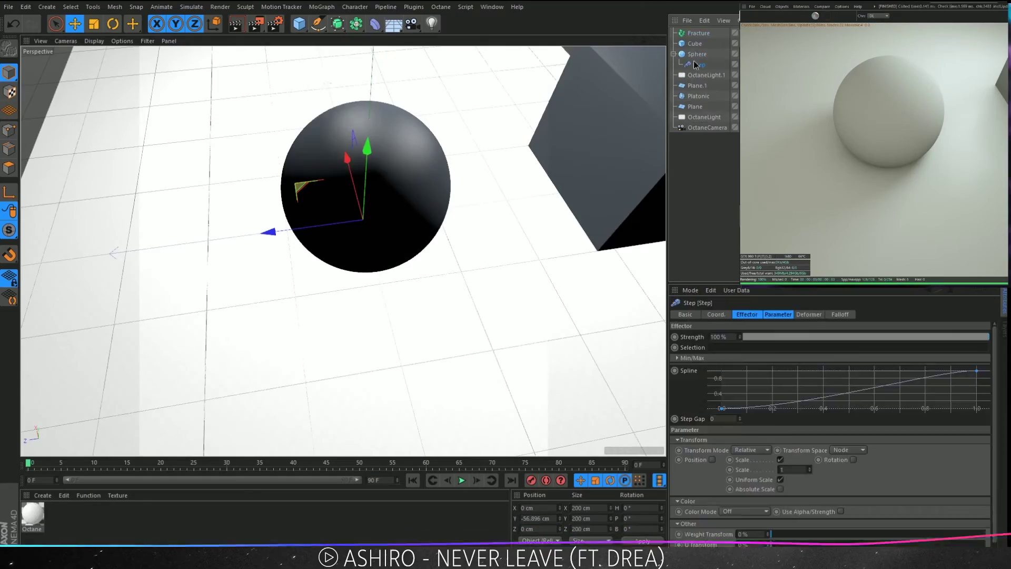
{"action": "key", "text": "ctrl+z"}
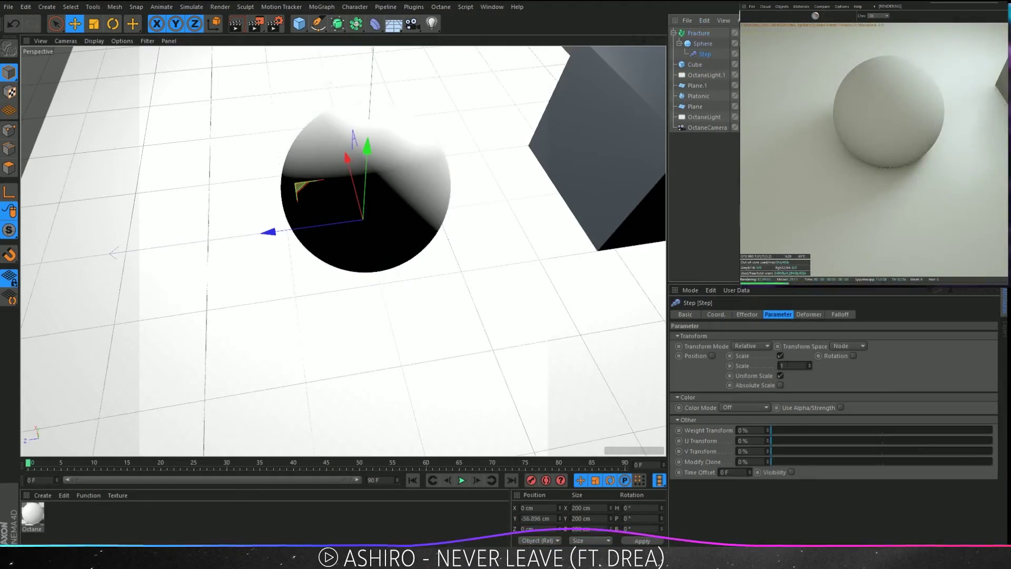
{"action": "key", "text": "ctrl+z"}
{"action": "left_click", "coordinate": [375, 24]}
- Replace the bevel with a noise Displacer on the sphere and lower the sphere toward the floor
{"action": "key", "text": "ctrl+z"}
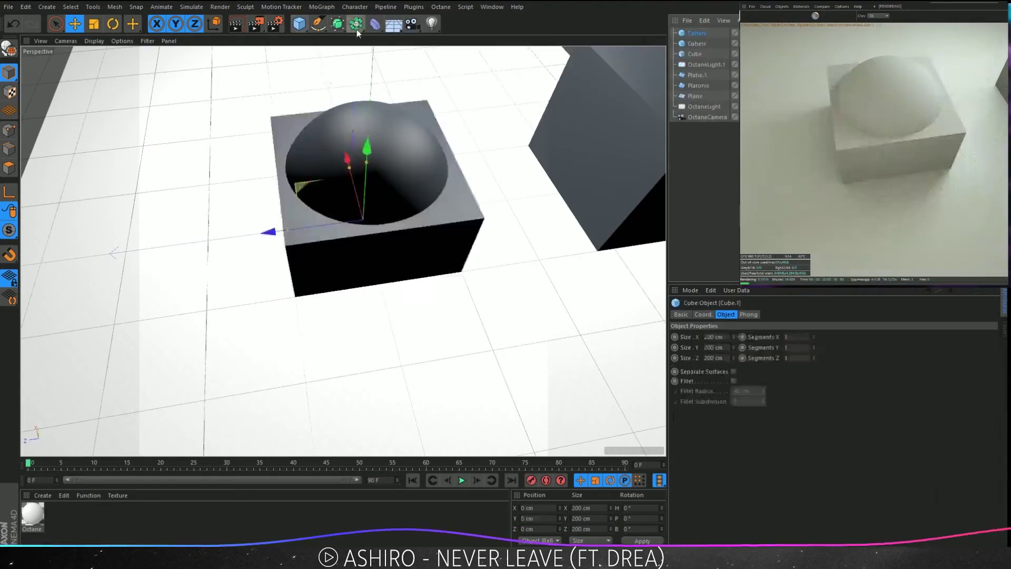
{"action": "left_click", "coordinate": [374, 24], "text": "alt"}
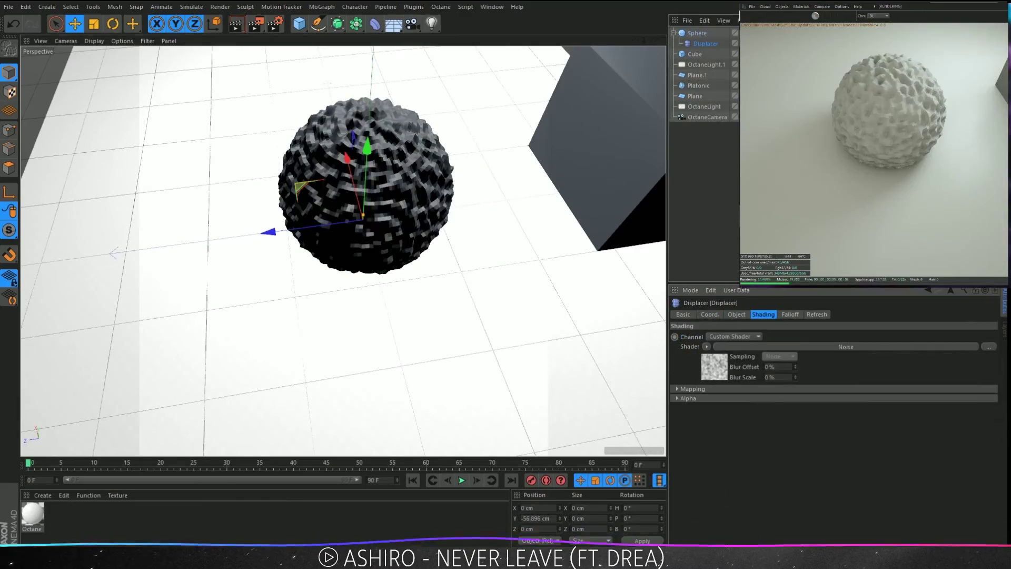
{"action": "left_click", "coordinate": [736, 314]}
{"action": "left_click", "coordinate": [738, 371]}
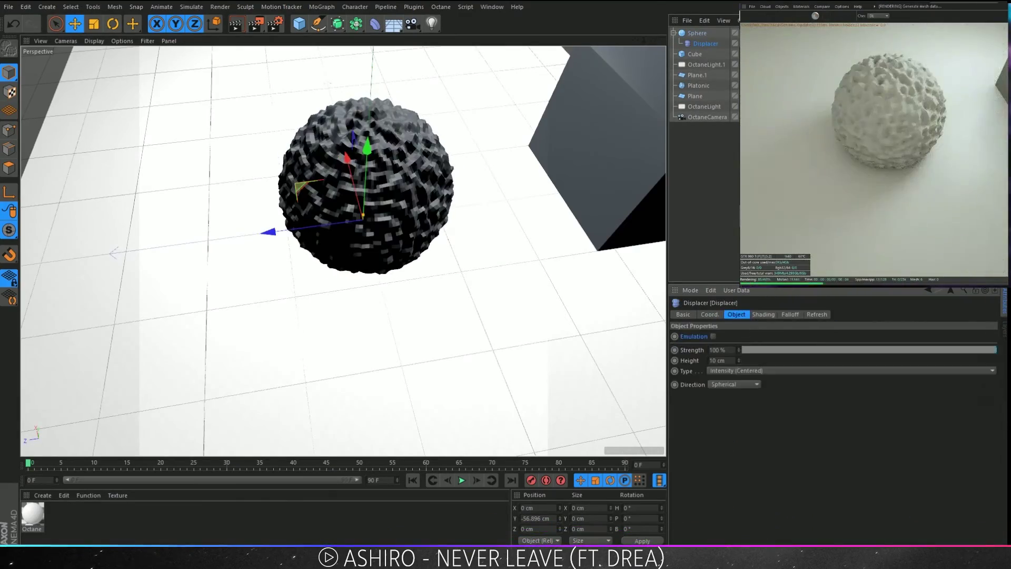
{"action": "left_click", "coordinate": [742, 394]}
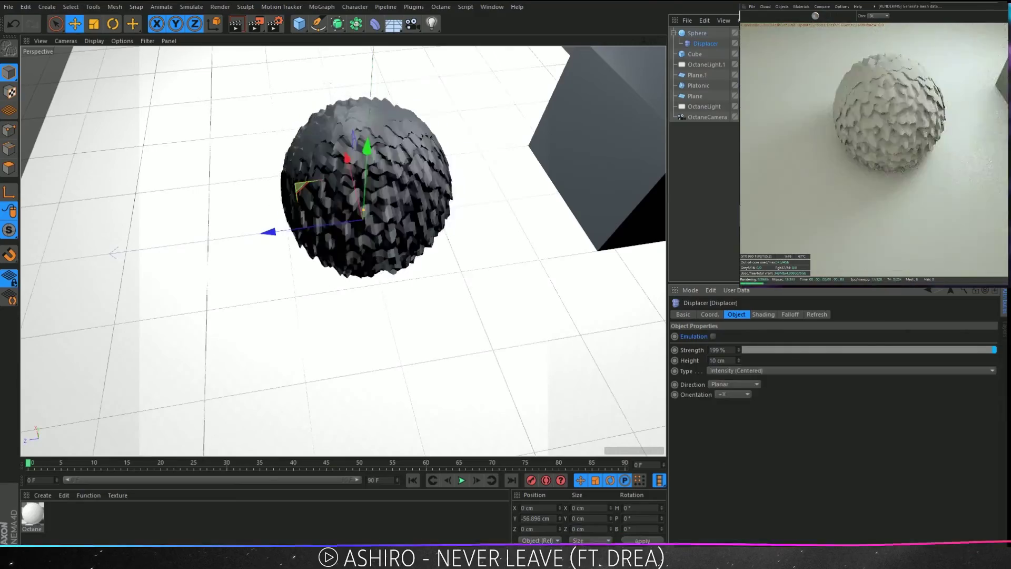
{"action": "left_click", "coordinate": [697, 32]}
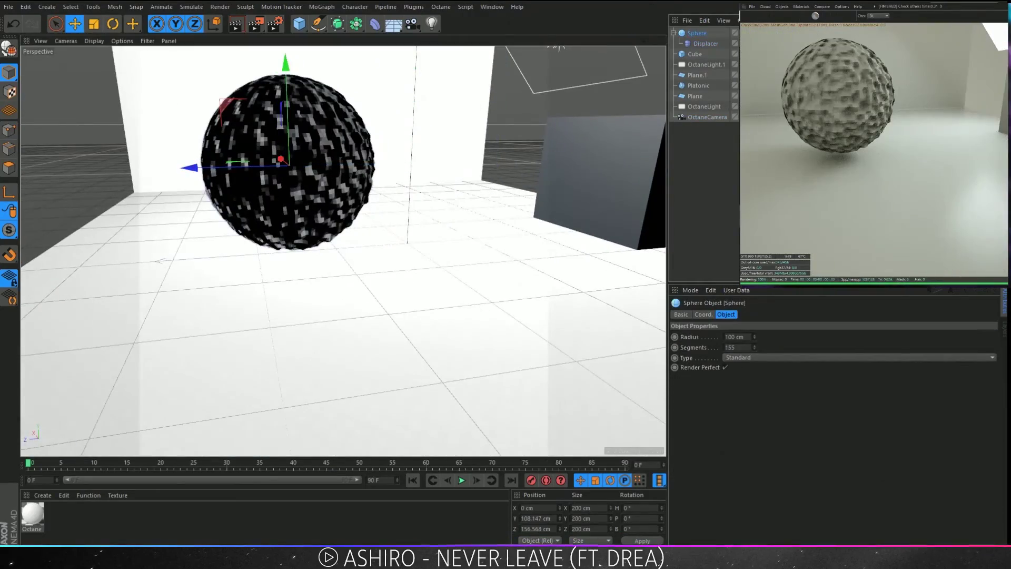
{"action": "left_click_drag", "start_coordinate": [295, 62], "coordinate": [295, 77]}
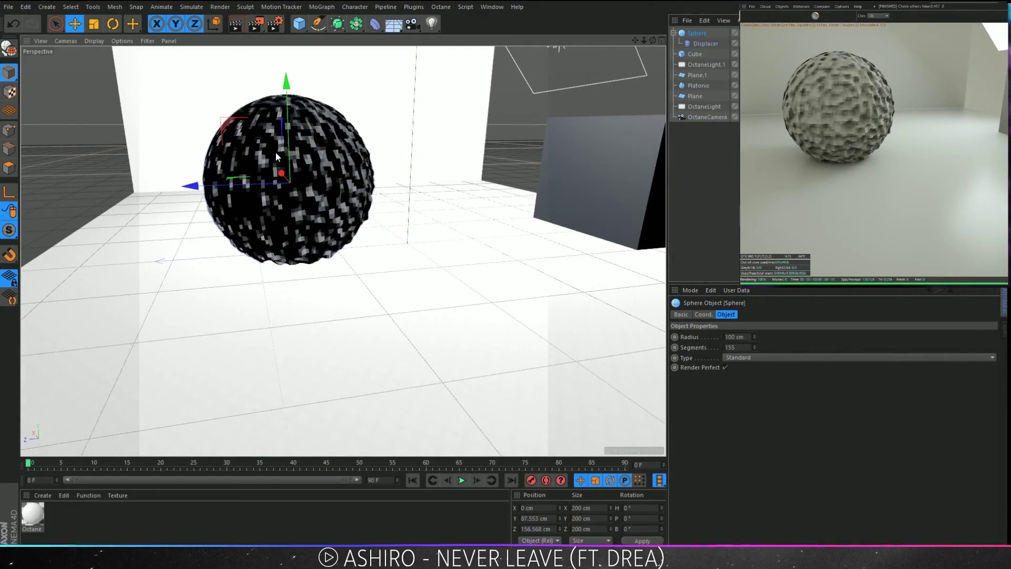
- Reduce the sphere to low-poly facets and wrap a slightly larger copy in an Atom Array cage
{"action": "left_click", "coordinate": [337, 24]}
{"action": "left_click", "coordinate": [655, 151], "text": "shift"}
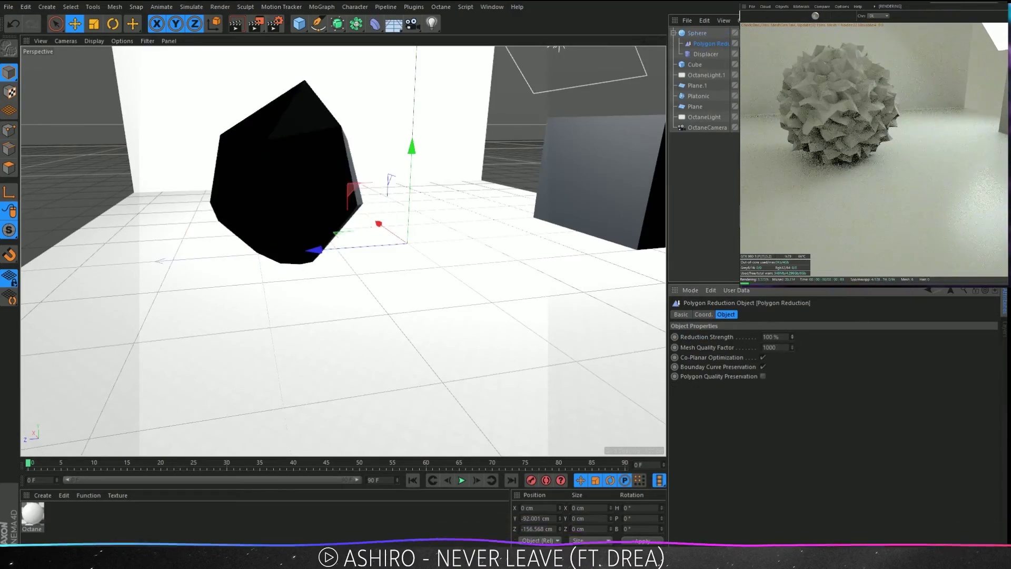
{"action": "left_click_drag", "start_coordinate": [792, 336], "coordinate": [792, 329]}
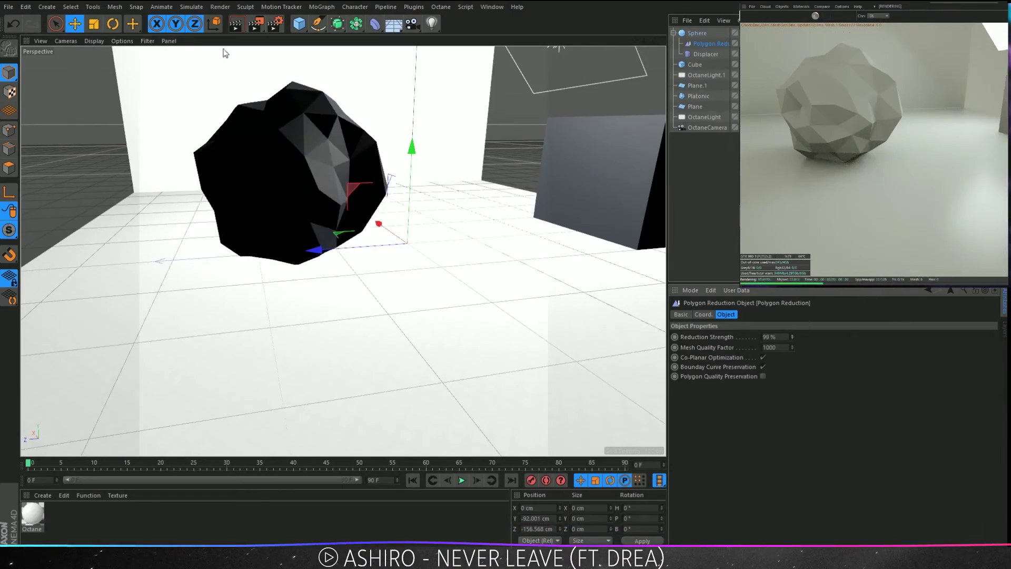
{"action": "left_click", "coordinate": [692, 33]}
{"action": "key", "text": "t"}
{"action": "left_click_drag", "start_coordinate": [221, 176], "coordinate": [200, 182]}
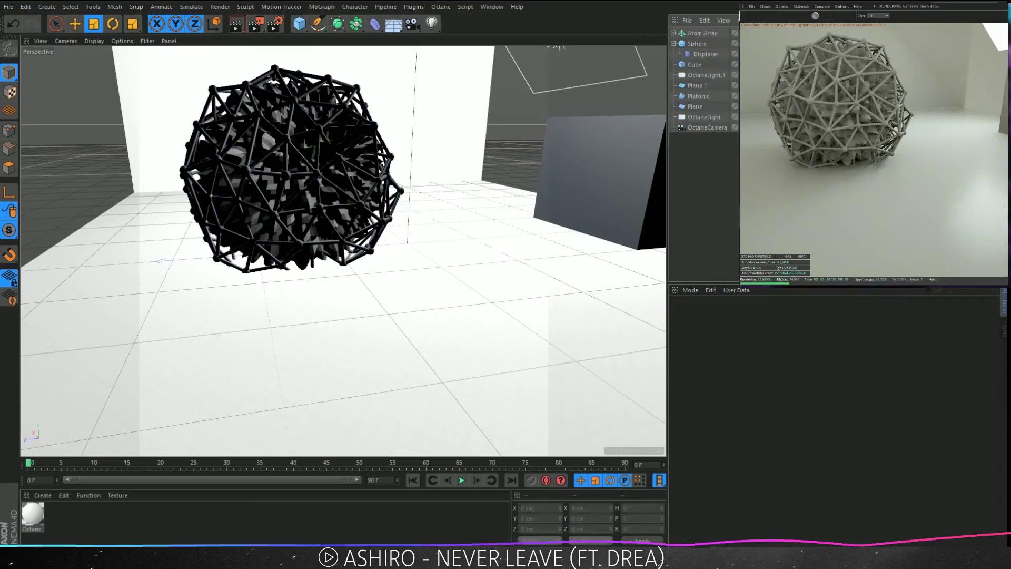
- Set the Octane camera to a 50 mm focal length framing the caged sphere
{"action": "left_click", "coordinate": [708, 138]}
{"action": "left_click_drag", "start_coordinate": [369, 237], "coordinate": [344, 251], "text": "alt"}
{"action": "left_click_drag", "start_coordinate": [644, 41], "coordinate": [648, 44]}
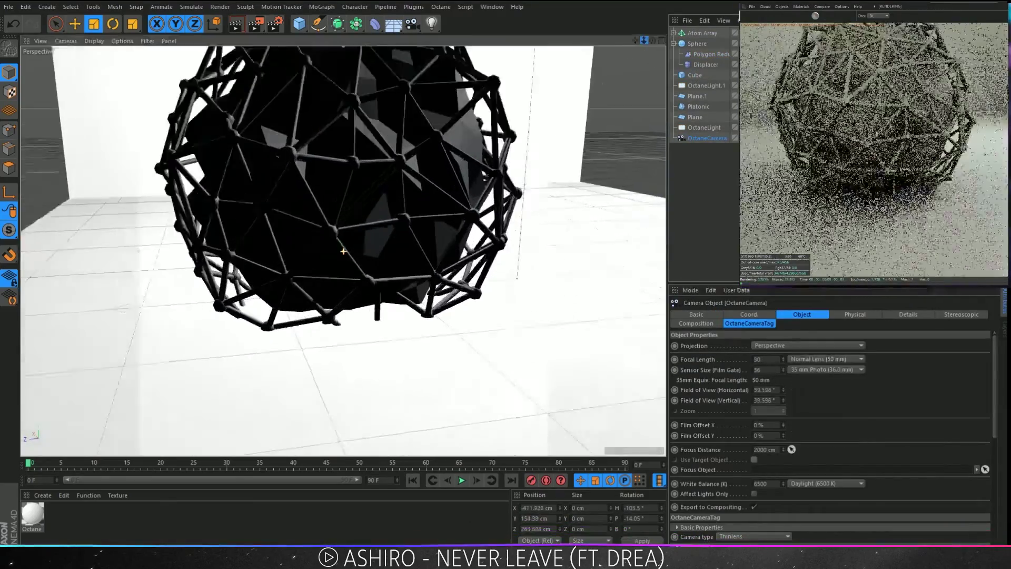
- Colour the floor and back wall's Octane material teal
{"action": "key", "text": "e"}
{"action": "left_click", "coordinate": [348, 171]}
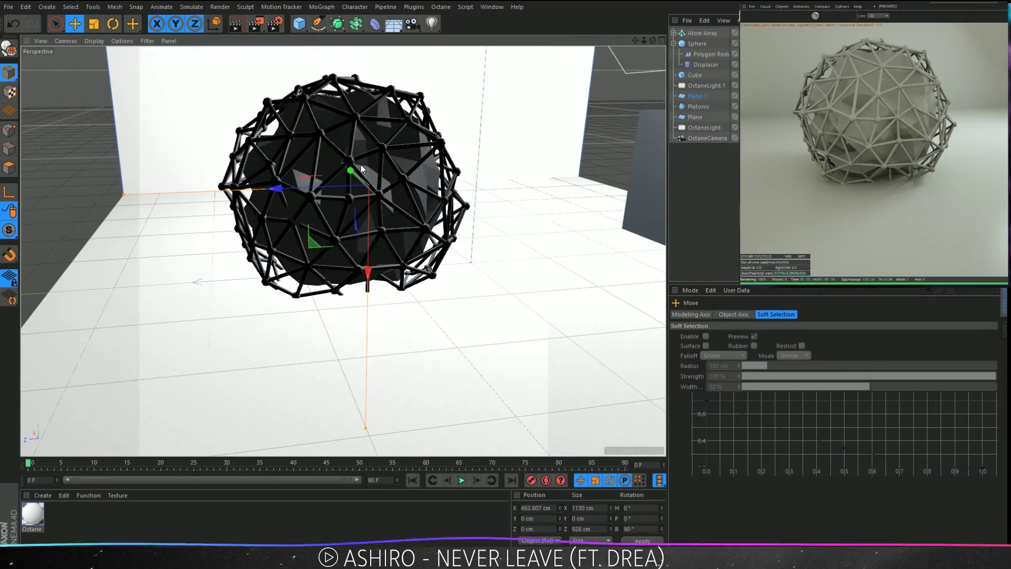
{"action": "double_click", "coordinate": [32, 513]}
{"action": "mouse_move", "coordinate": [95, 56]}
{"action": "left_mouse_down"}
{"action": "mouse_move", "coordinate": [163, 57]}
{"action": "mouse_move", "coordinate": [73, 55]}
{"action": "mouse_move", "coordinate": [118, 43]}
{"action": "left_mouse_up"}
{"action": "mouse_move", "coordinate": [177, 67]}
{"action": "left_mouse_down"}
{"action": "mouse_move", "coordinate": [113, 68]}
{"action": "mouse_move", "coordinate": [74, 43]}
{"action": "left_mouse_up"}
{"action": "mouse_move", "coordinate": [74, 55]}
{"action": "left_mouse_down"}
{"action": "mouse_move", "coordinate": [185, 55]}
{"action": "mouse_move", "coordinate": [140, 67]}
{"action": "left_mouse_up"}
{"action": "left_click", "coordinate": [182, 6]}
{"action": "left_click_drag", "start_coordinate": [337, 252], "coordinate": [400, 242], "text": "alt"}
- Check the floor and back wall planes and orbit the view to face the caged sphere
{"action": "left_click", "coordinate": [630, 254]}
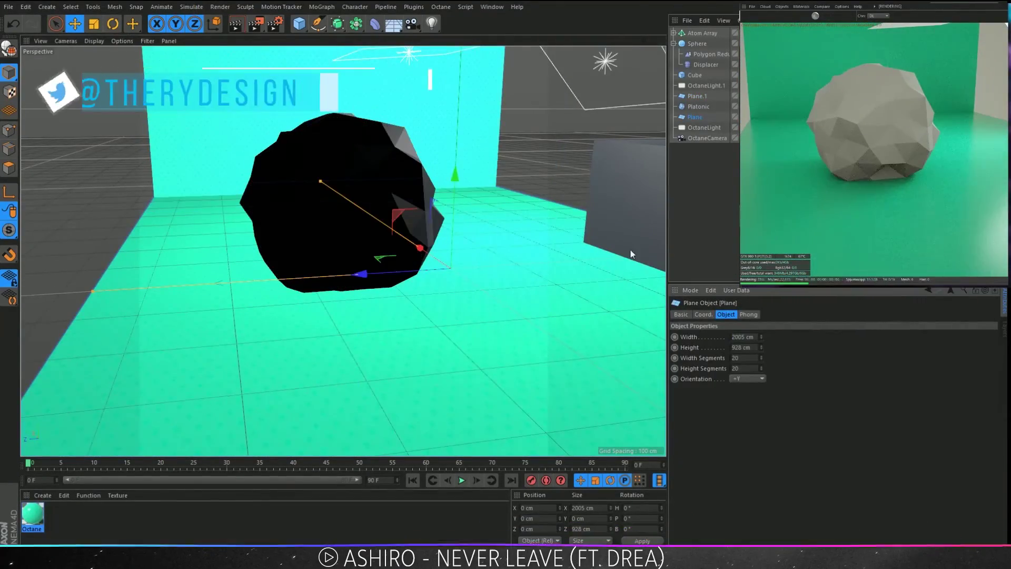
{"action": "left_click_drag", "start_coordinate": [630, 249], "coordinate": [336, 116], "text": "alt"}
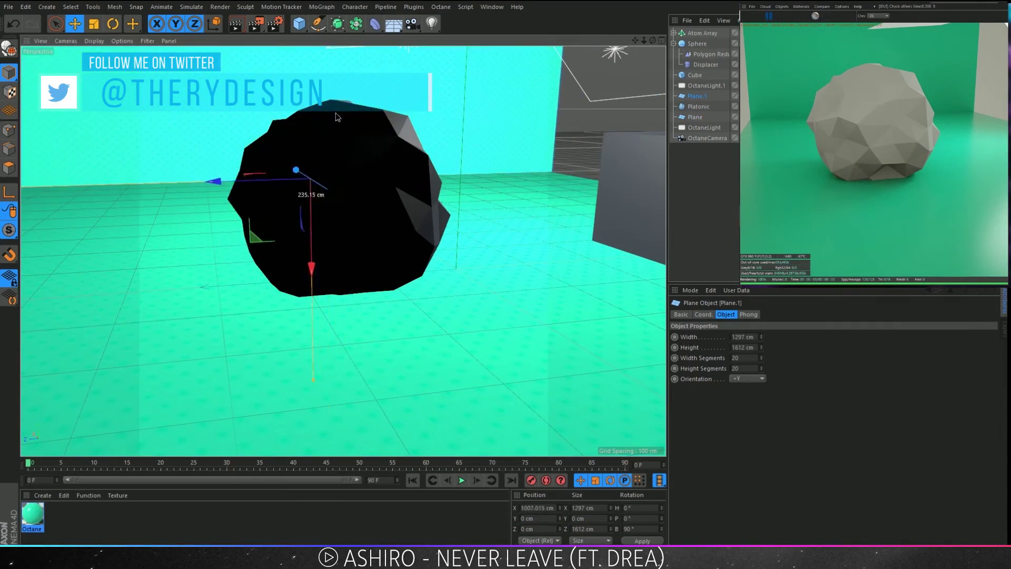
{"action": "left_click", "coordinate": [701, 184]}
{"action": "left_click_drag", "start_coordinate": [337, 237], "coordinate": [369, 231], "text": "alt"}
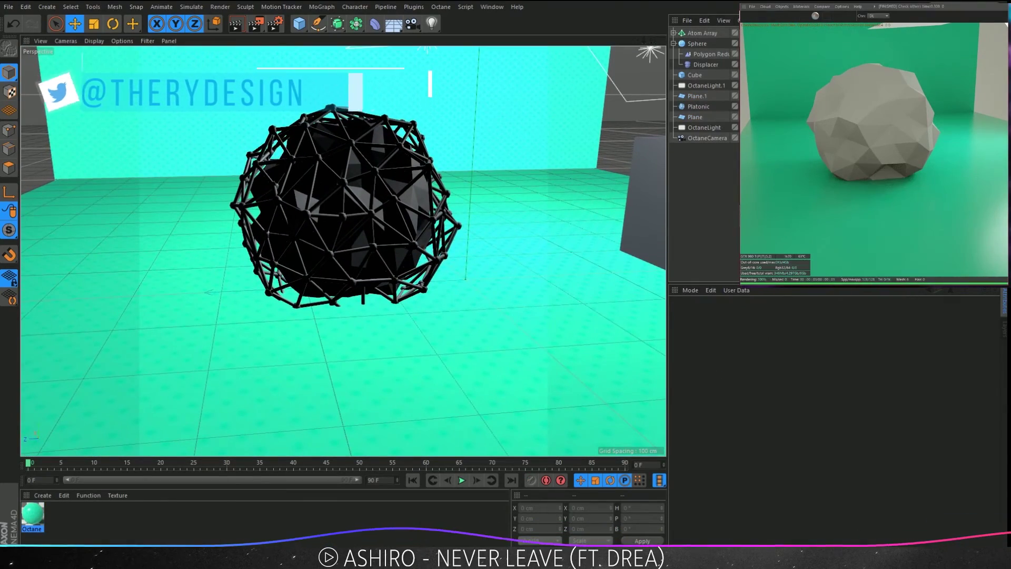
- Set the Octane light's projection mode to Exclude
{"action": "left_click", "coordinate": [704, 127]}
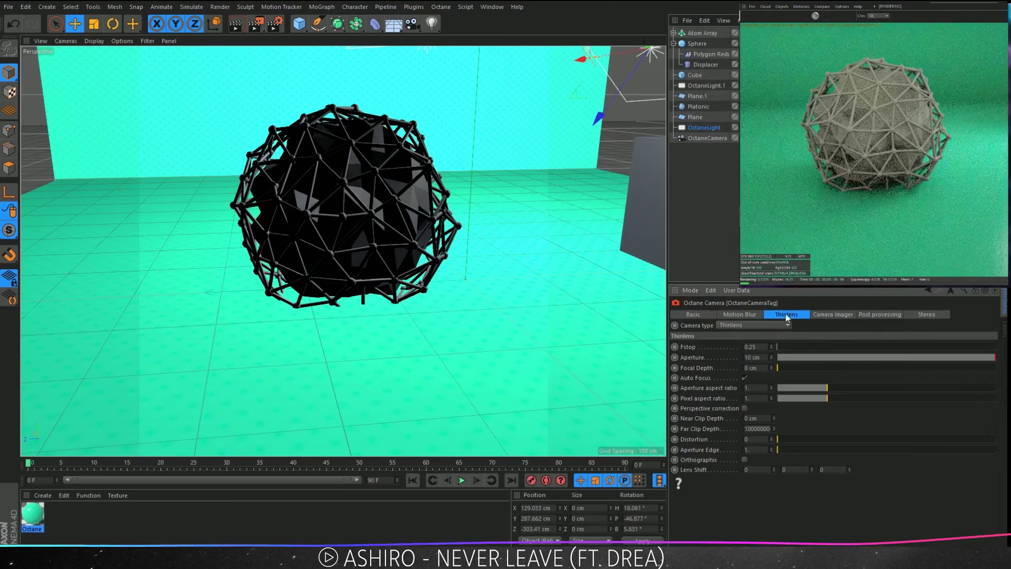
{"action": "left_click", "coordinate": [837, 315]}
{"action": "left_click", "coordinate": [700, 315]}
- Give the Octane camera thin-lens auto focus on the Sphere object
{"action": "left_click", "coordinate": [703, 137]}
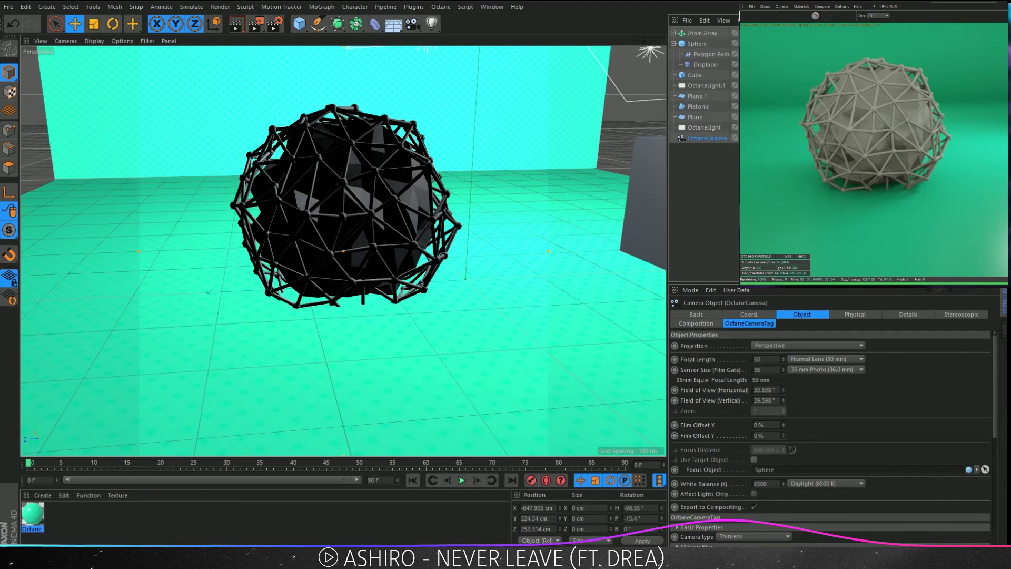
{"action": "left_click", "coordinate": [31, 512]}
{"action": "left_click", "coordinate": [105, 518]}
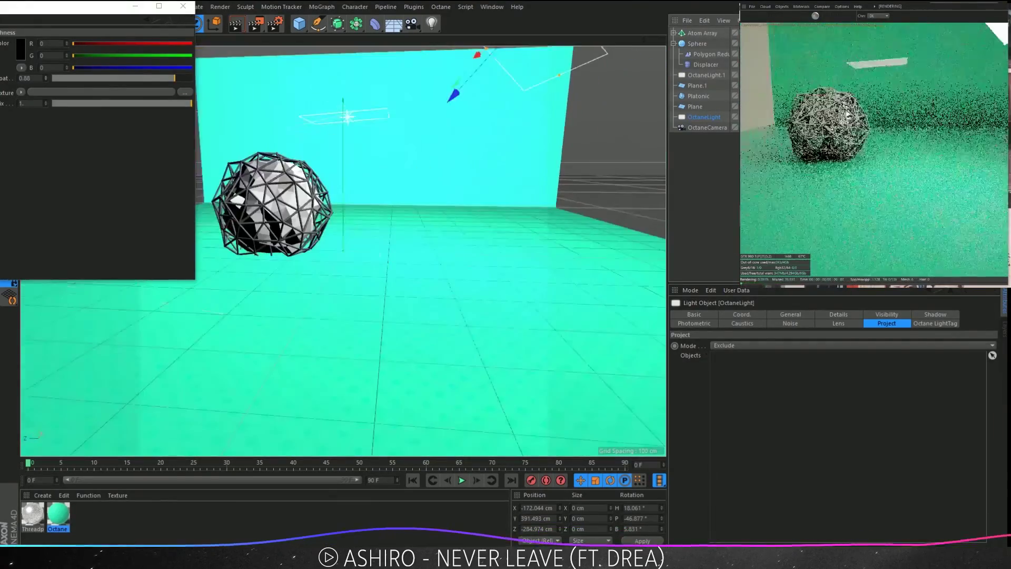
- Select OctaneLight.1 and add a new sphere to the scene
{"action": "left_click", "coordinate": [235, 125]}
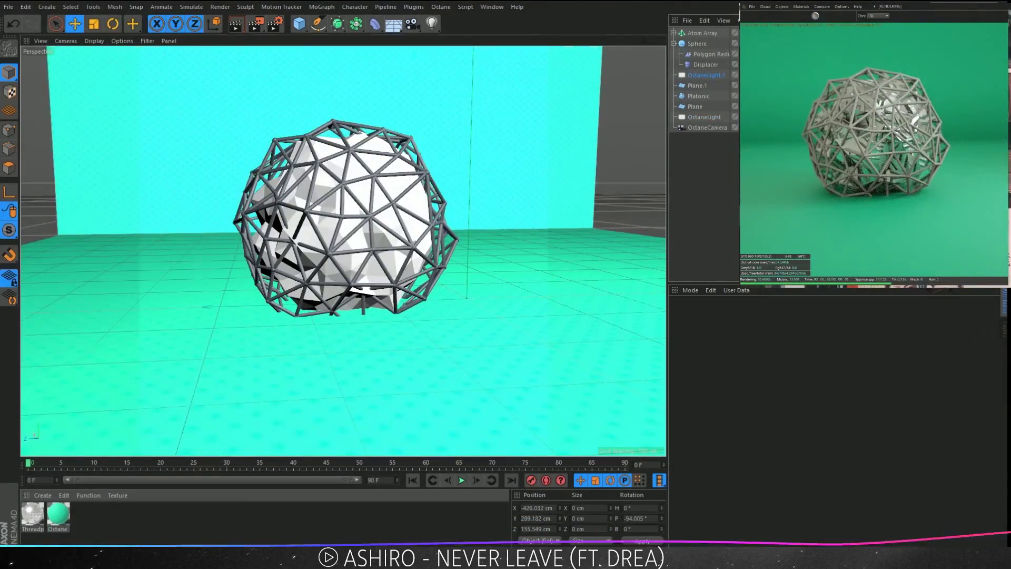
{"action": "left_click", "coordinate": [709, 63]}
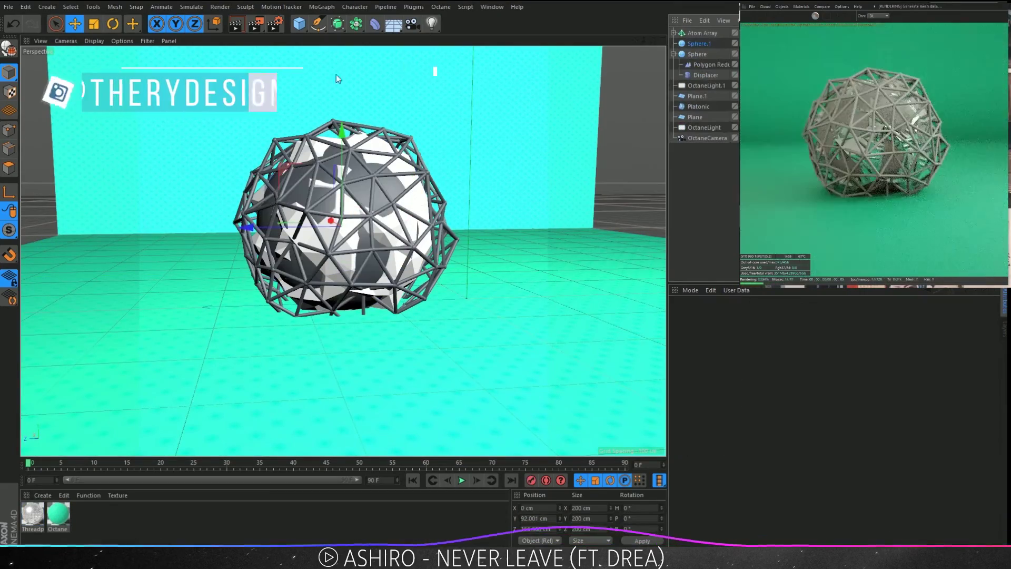
- Clone the small sphere in Object mode with random clones and add a Random effector
{"action": "left_click", "coordinate": [321, 7]}
{"action": "left_click", "coordinate": [861, 356]}
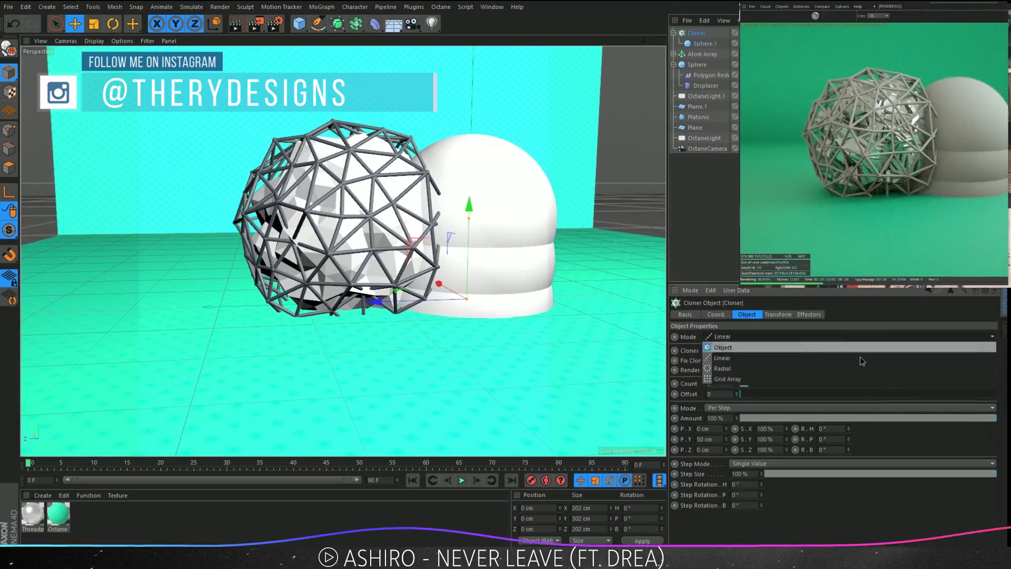
{"action": "left_click", "coordinate": [703, 46]}
{"action": "left_click", "coordinate": [848, 351]}
{"action": "left_click", "coordinate": [727, 369]}
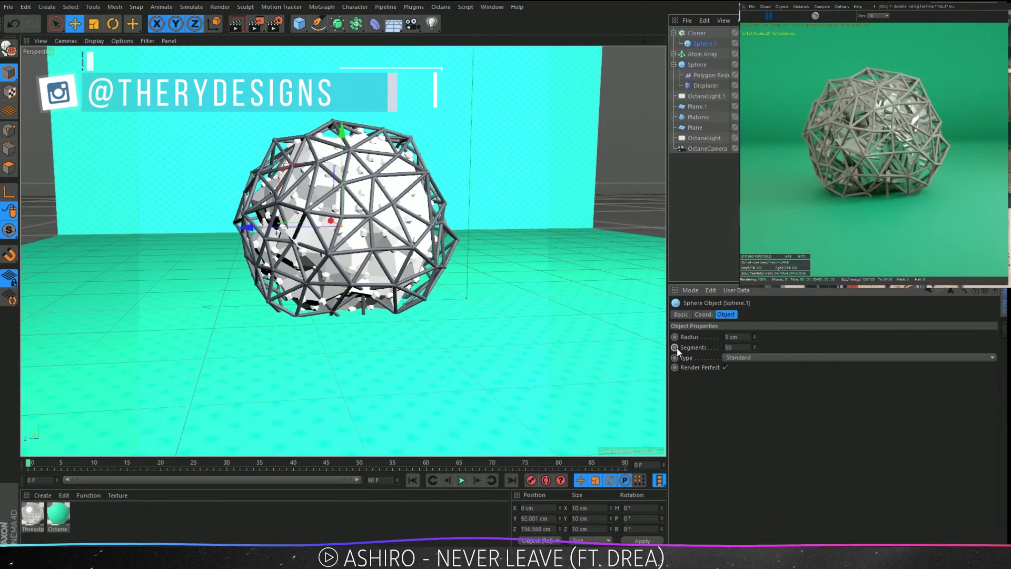
{"action": "left_click", "coordinate": [322, 6]}
{"action": "left_click", "coordinate": [405, 104]}
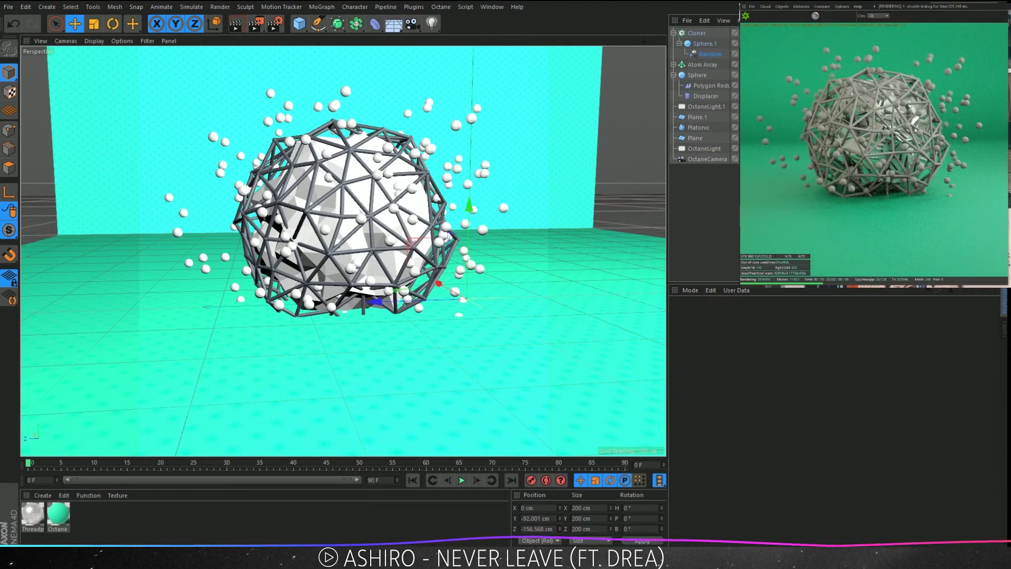
- Apply the glossy material to the cage struts and a new specular material to the clones
{"action": "left_click_drag", "start_coordinate": [84, 513], "coordinate": [703, 64]}
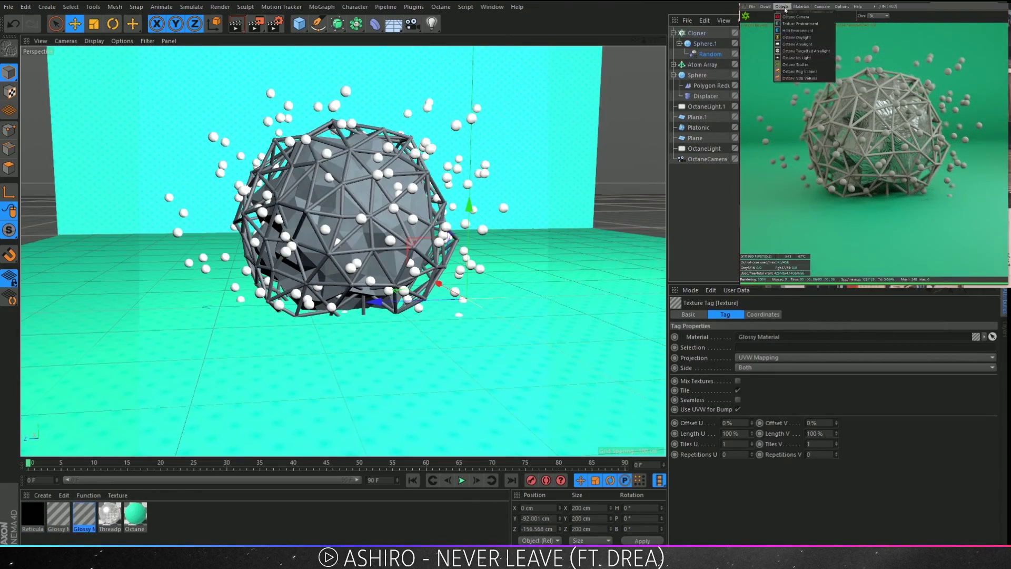
{"action": "left_click", "coordinate": [805, 23]}
{"action": "left_click_drag", "start_coordinate": [33, 513], "coordinate": [703, 43]}
- Set the Random effector's Z position spread to 141 cm and distribute clones over the sphere's surface
{"action": "left_click", "coordinate": [710, 53]}
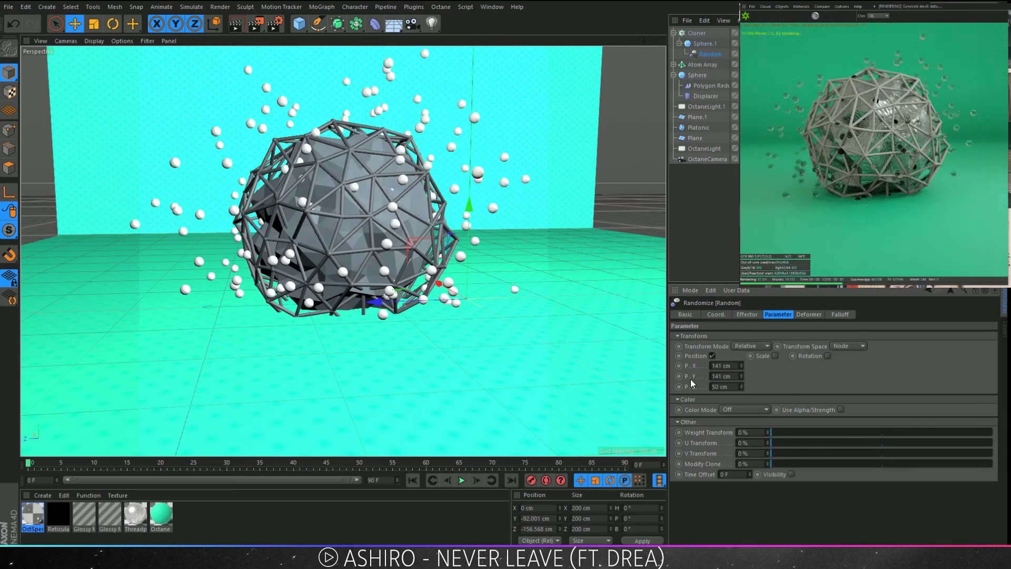
{"action": "double_click", "coordinate": [722, 386]}
{"action": "type", "text": "141"}
{"action": "key", "text": "Return"}
{"action": "left_click", "coordinate": [804, 314]}
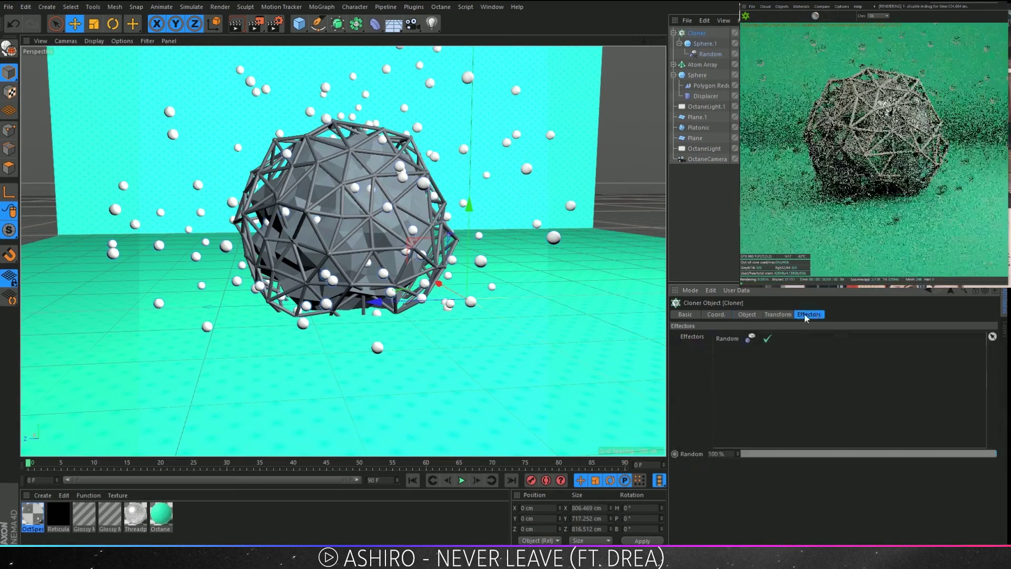
{"action": "left_click", "coordinate": [697, 33]}
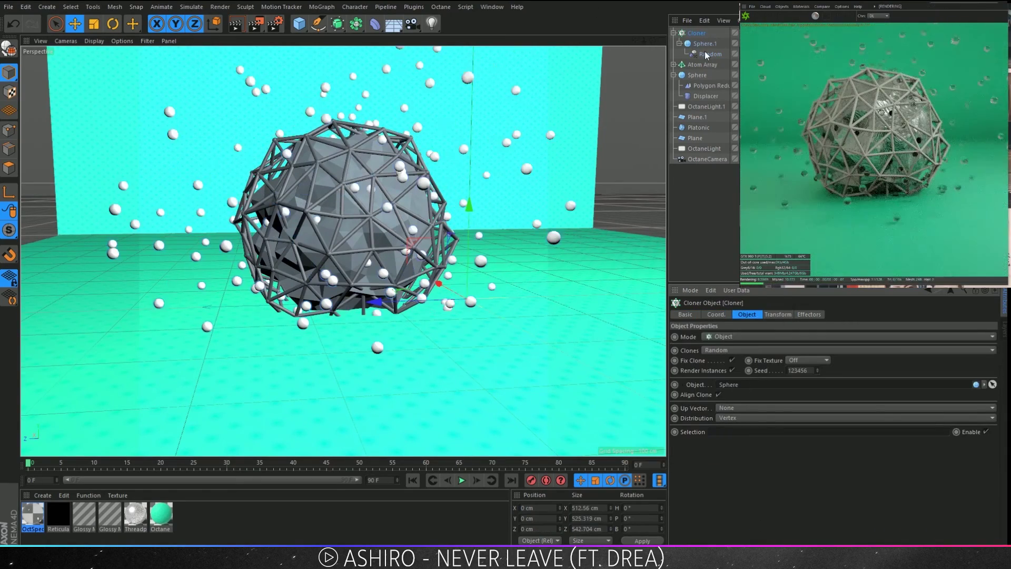
{"action": "left_click", "coordinate": [728, 417]}
{"action": "left_click", "coordinate": [748, 442]}
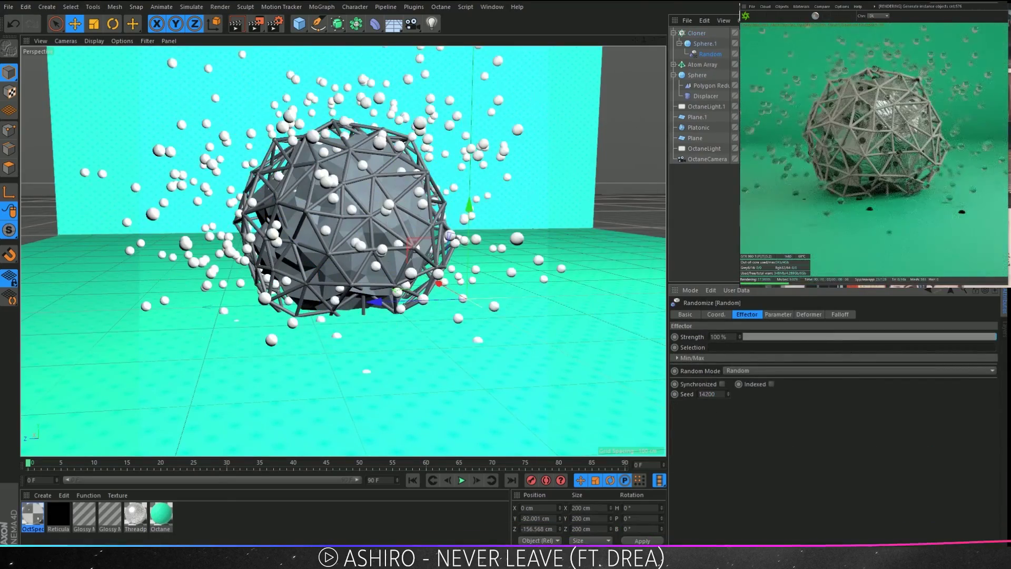
- Delete the Metal Gold material, strip the sphere's carbon material, create a white Octane material, and add a cube
{"action": "left_click", "coordinate": [703, 221]}
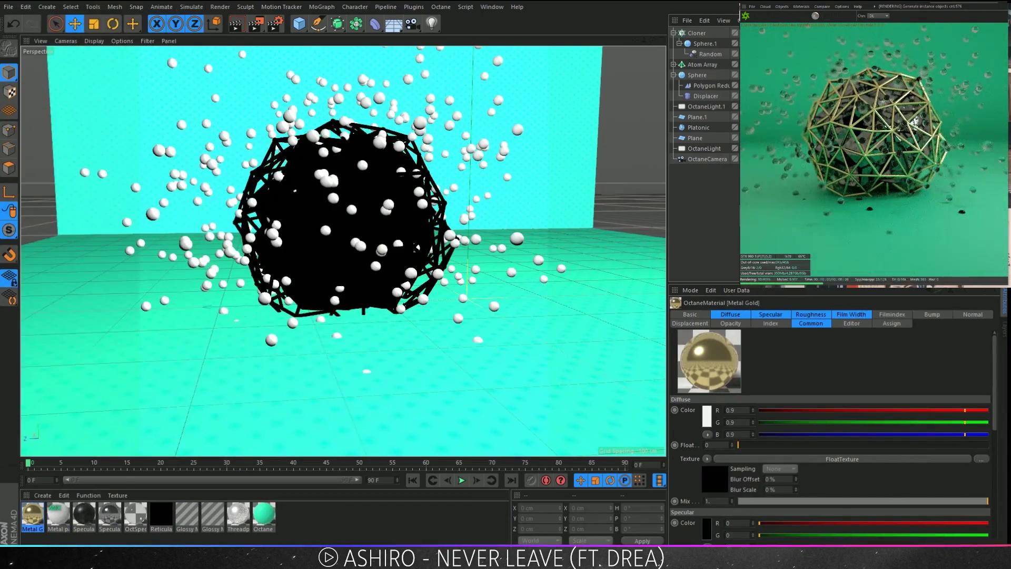
{"action": "key", "text": "Delete"}
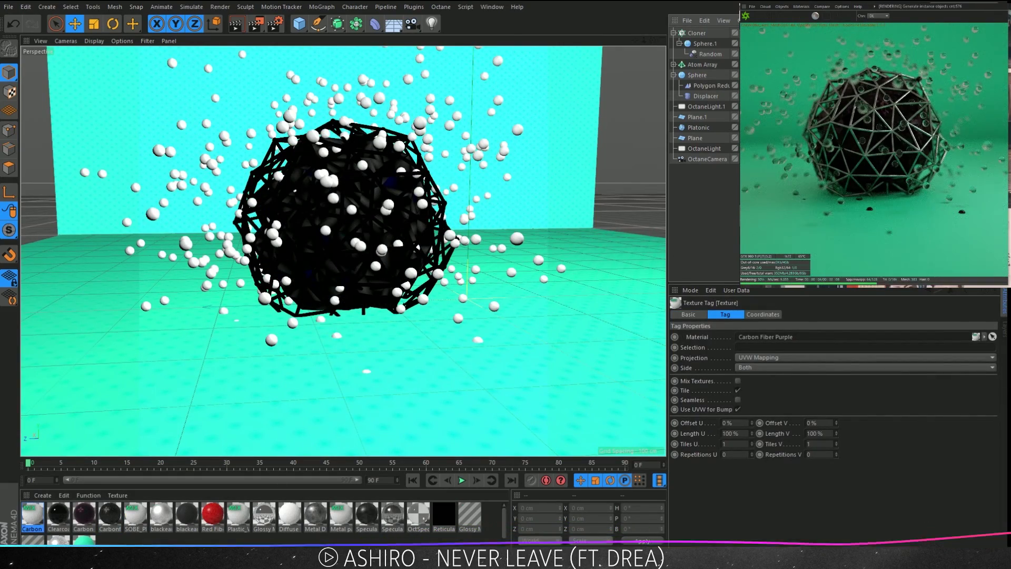
{"action": "key", "text": "ctrl+z"}
{"action": "left_click", "coordinate": [43, 495]}
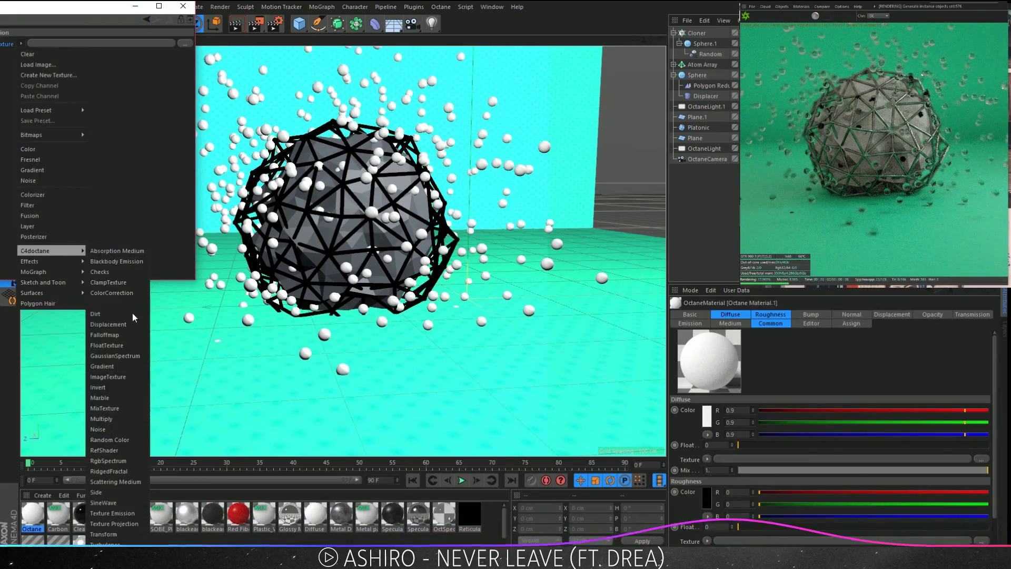
{"action": "left_click", "coordinate": [132, 312]}
{"action": "left_click", "coordinate": [300, 23]}
- Make the cube a white 600 cm bar tilted -30°
{"action": "left_click_drag", "start_coordinate": [32, 514], "coordinate": [473, 199]}
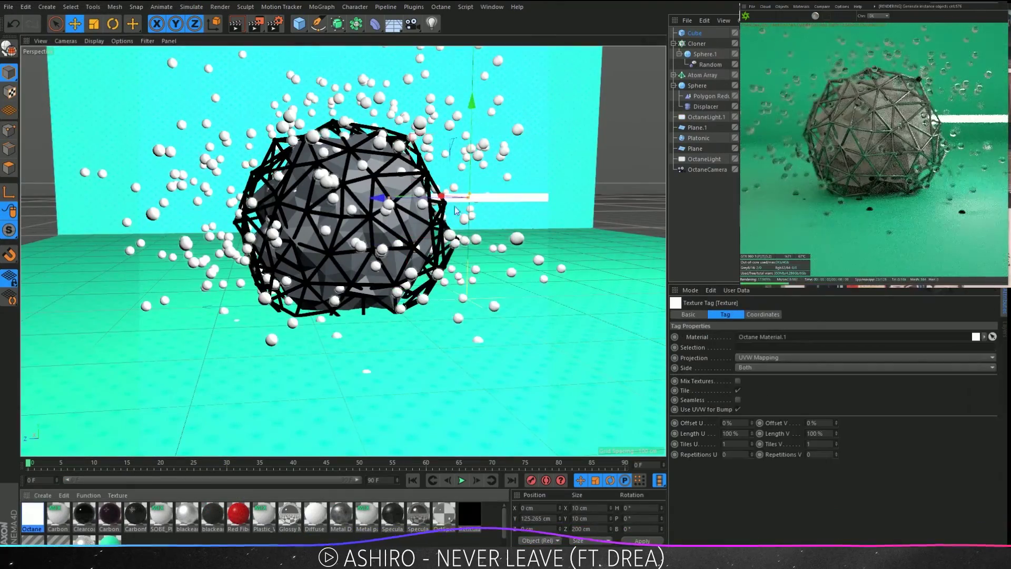
{"action": "left_click", "coordinate": [748, 352]}
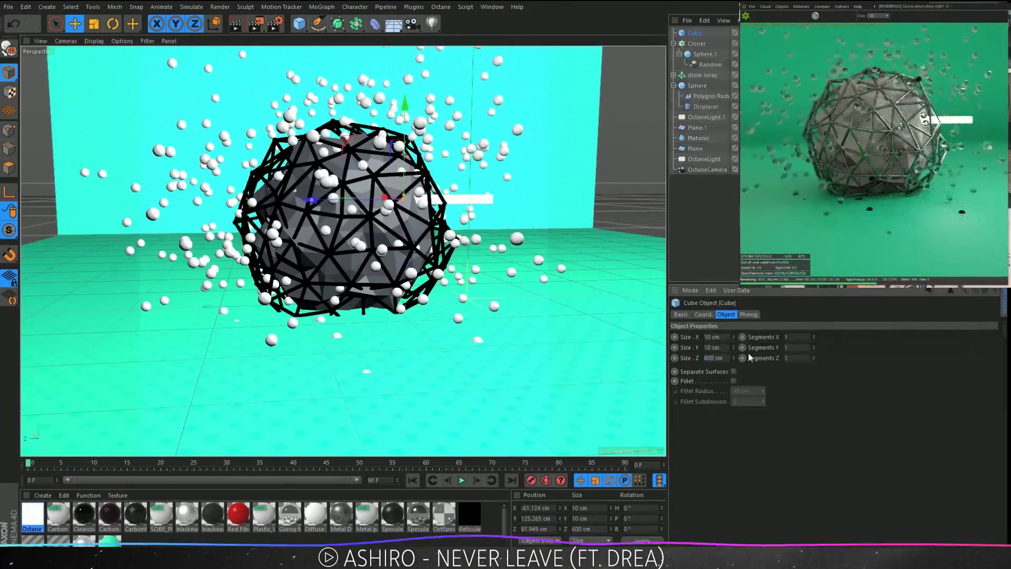
{"action": "type", "text": "3"}
{"action": "key", "text": "Return"}
{"action": "key", "text": "r"}
- Copy the bar up and left, lengthen it to 1600 cm, and tilt it so the bars cross
{"action": "key", "text": "e"}
{"action": "left_click_drag", "start_coordinate": [375, 197], "coordinate": [329, 182], "text": "ctrl"}
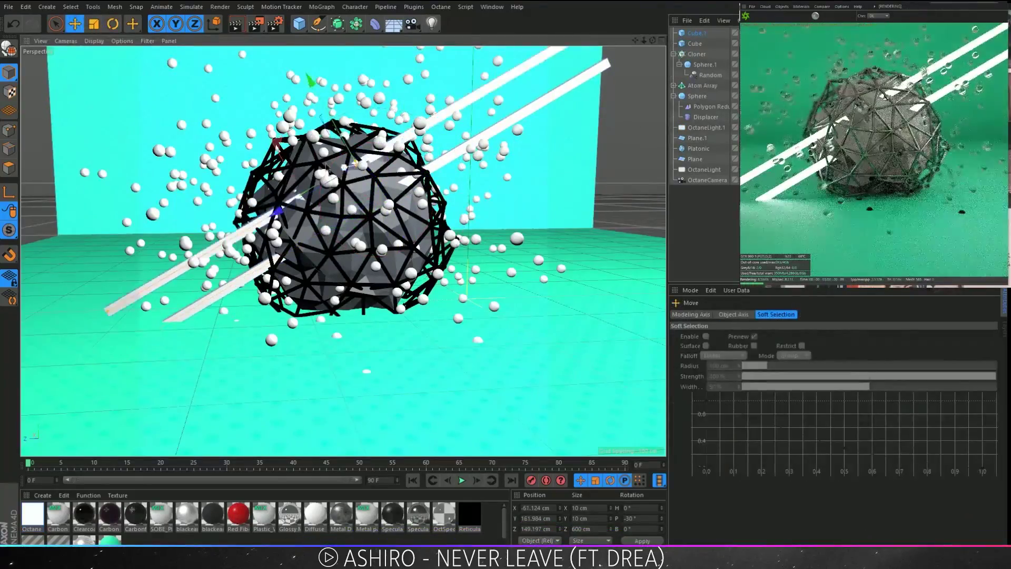
{"action": "left_click", "coordinate": [695, 33]}
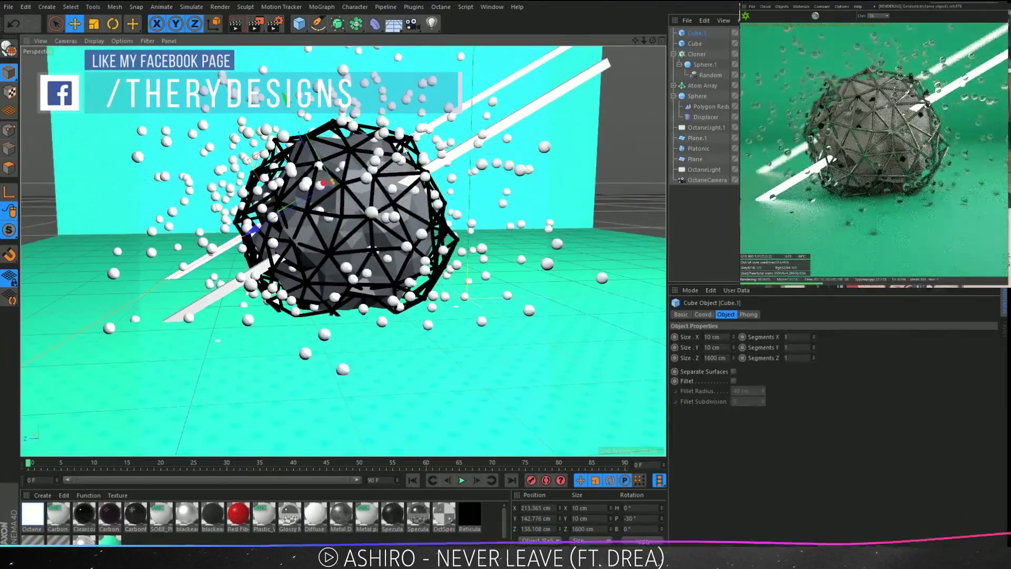
{"action": "key", "text": "r"}
{"action": "left_click_drag", "start_coordinate": [446, 179], "coordinate": [401, 158]}
{"action": "left_click", "coordinate": [721, 28]}
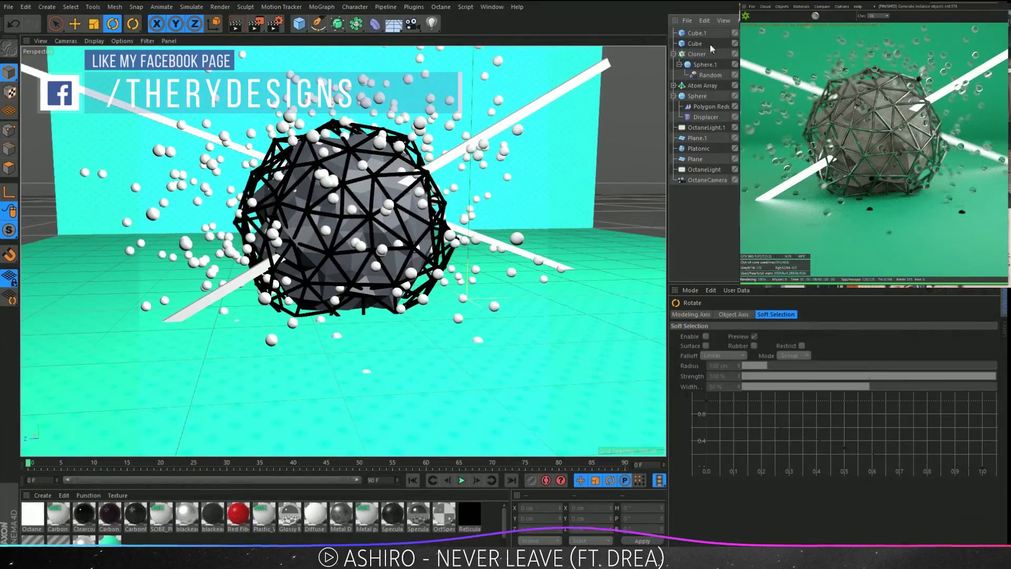
- Clone a new cube linearly as instances to form floor stripes
{"action": "left_click", "coordinate": [299, 23]}
{"action": "left_click", "coordinate": [356, 23], "text": "alt"}
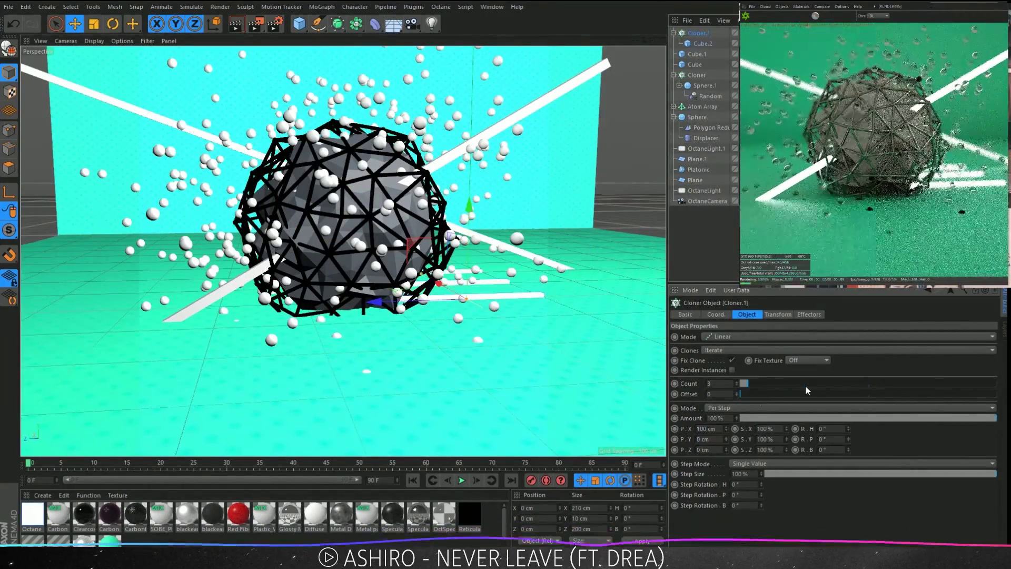
{"action": "left_click", "coordinate": [732, 370]}
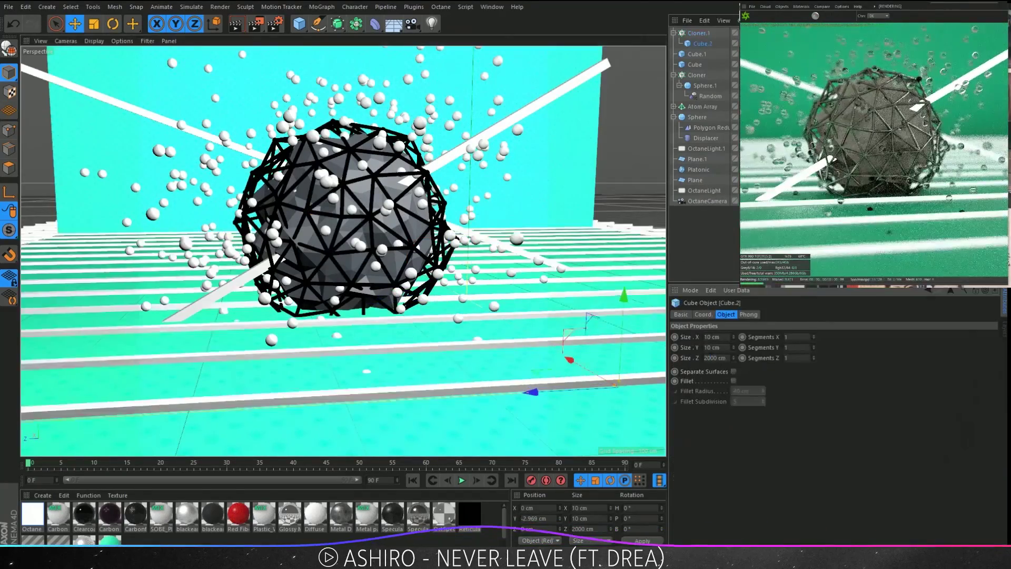
- Apply the black Carbonfibre V2 material to the inner sphere
{"action": "left_click", "coordinate": [699, 53]}
{"action": "left_click", "coordinate": [694, 64], "text": "shift"}
{"action": "left_click", "coordinate": [715, 209]}
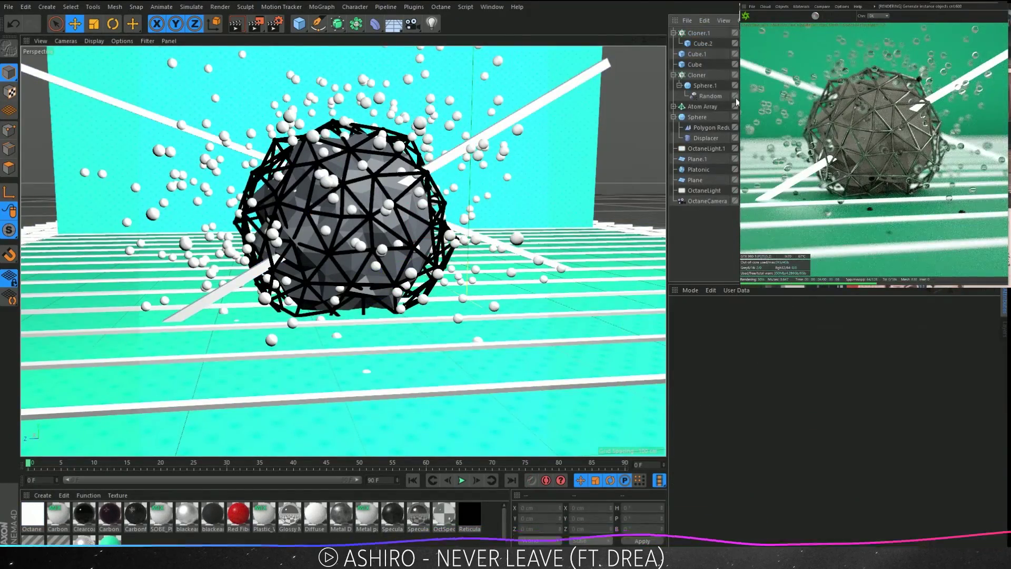
{"action": "left_click_drag", "start_coordinate": [213, 514], "coordinate": [343, 221]}
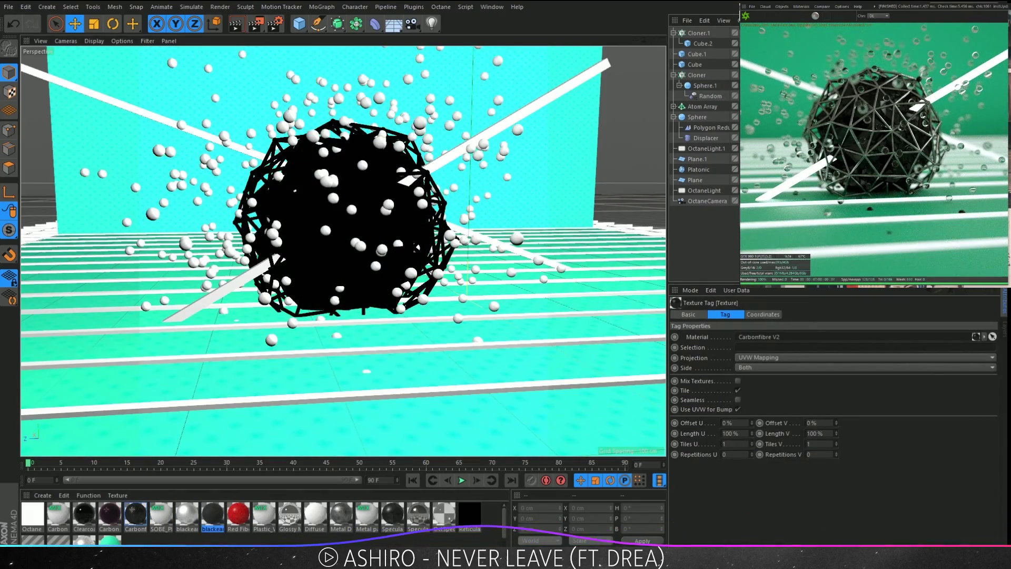
- Scale the Atom Array wire cage up to roughly 290–300 cm around the sphere
{"action": "left_click", "coordinate": [704, 85]}
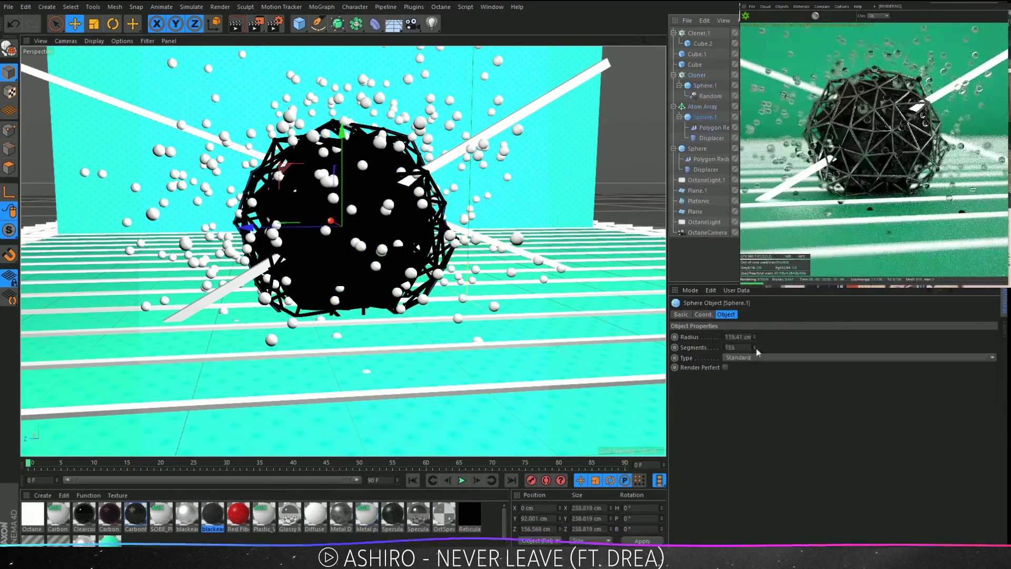
{"action": "left_click_drag", "start_coordinate": [766, 343], "coordinate": [636, 268]}
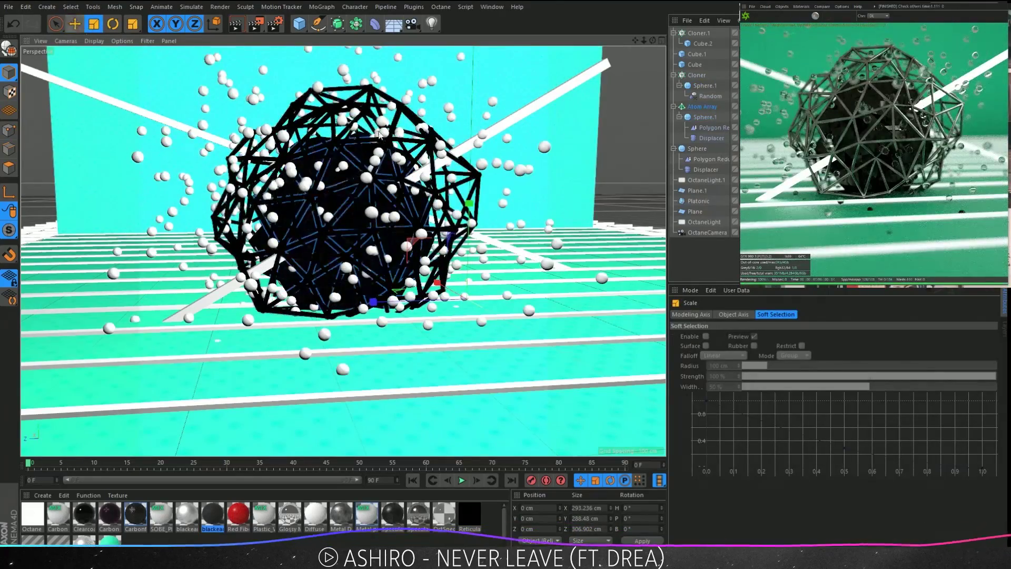
{"action": "left_click", "coordinate": [700, 258]}
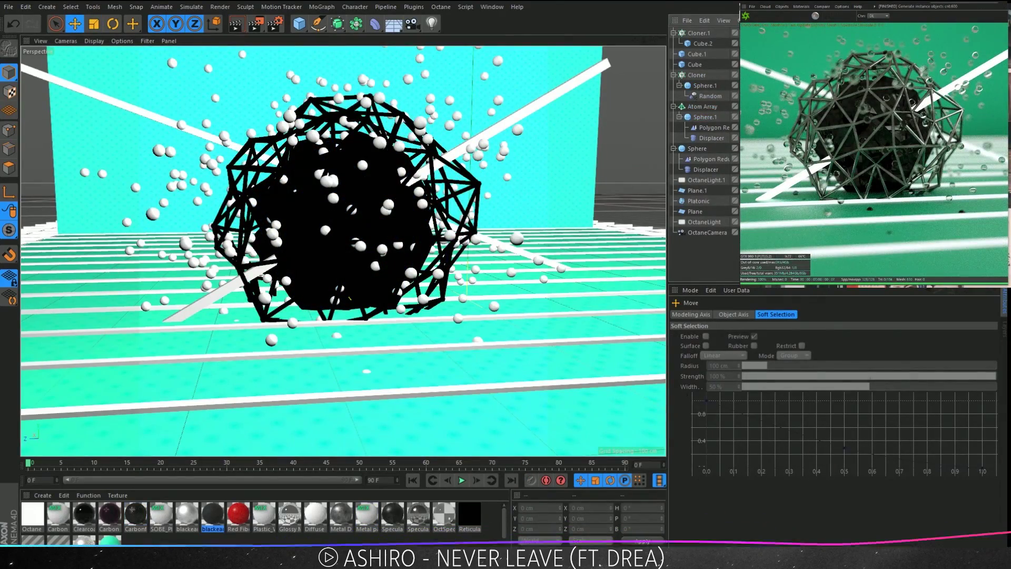
- Add a cube, move it toward the back wall, and rotate it 90° into a flat panel
{"action": "left_click", "coordinate": [297, 27]}
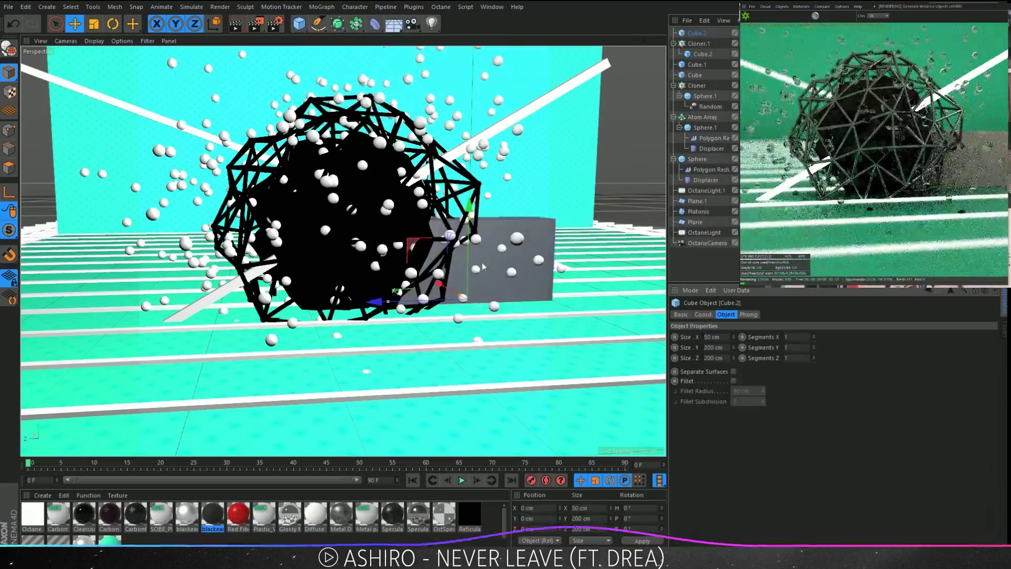
{"action": "left_click_drag", "start_coordinate": [208, 144], "coordinate": [222, 126]}
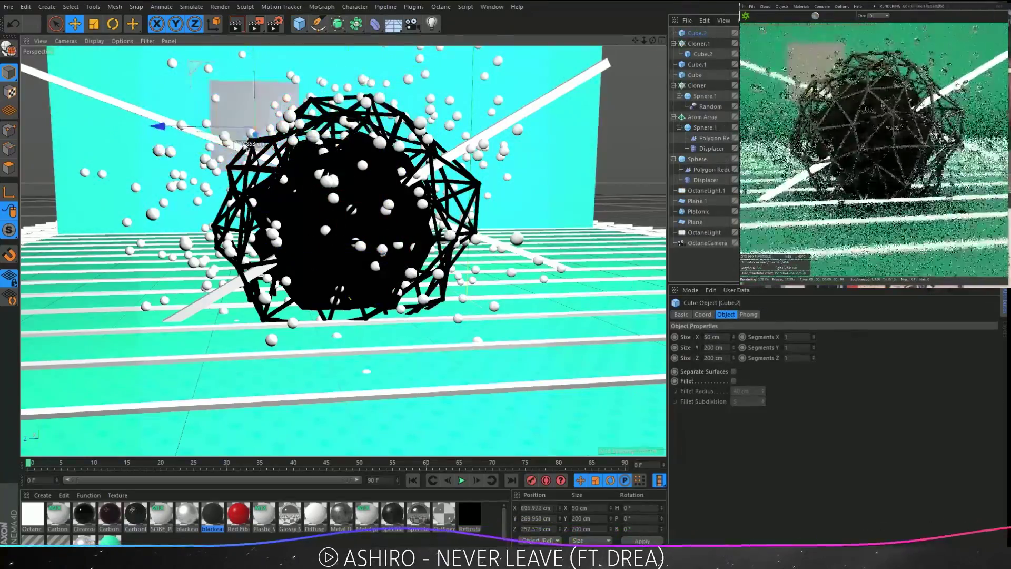
{"action": "key", "text": "r"}
{"action": "left_click_drag", "start_coordinate": [311, 129], "coordinate": [253, 129]}
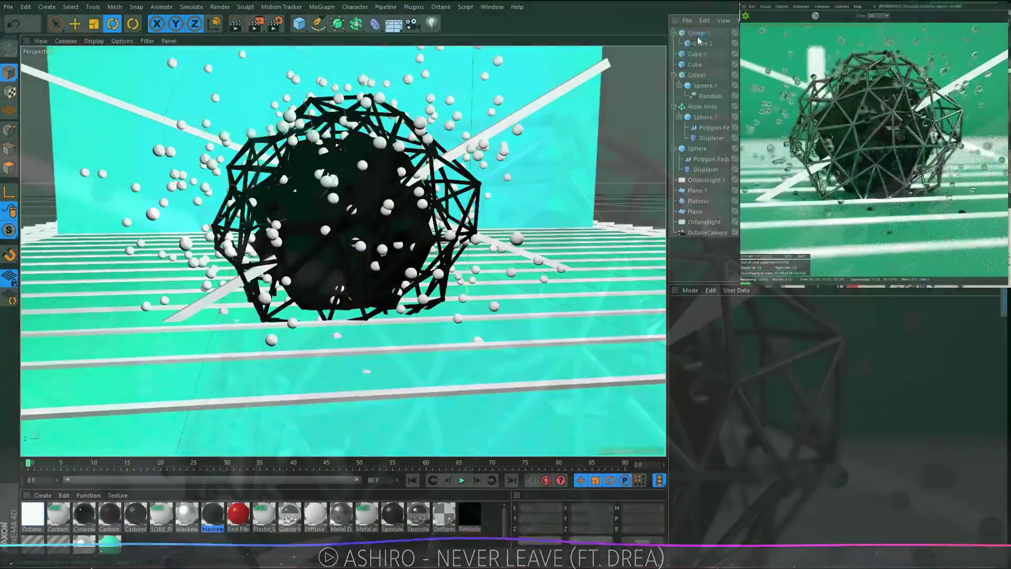